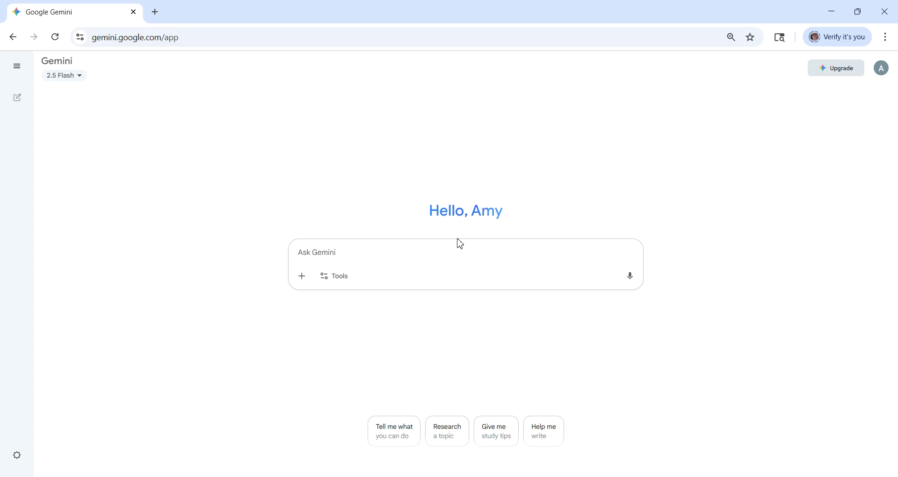
Send the prompt "I want to understand this poem:" followed by the copied text of William Blake's "The Lamb".
{"action": "type", "text": "I want to understand this poem:"}
{"action": "key", "text": "ctrl+v"}
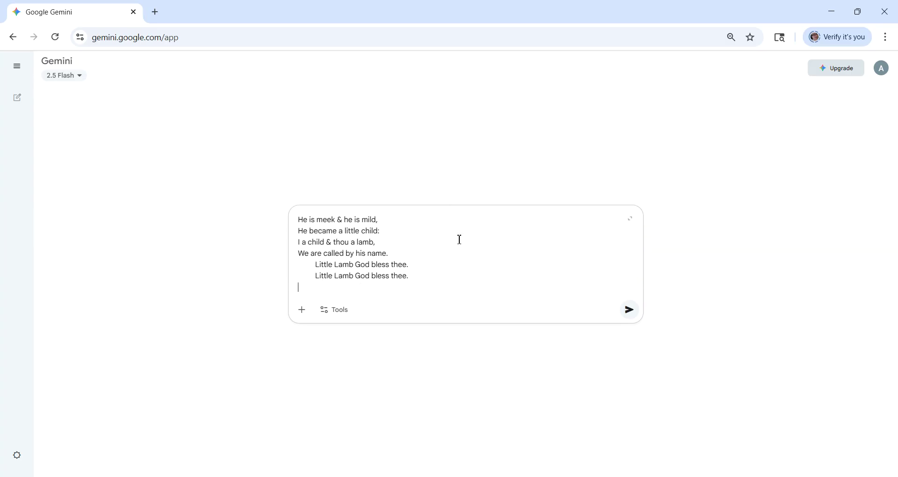
{"action": "key", "text": "Return"}
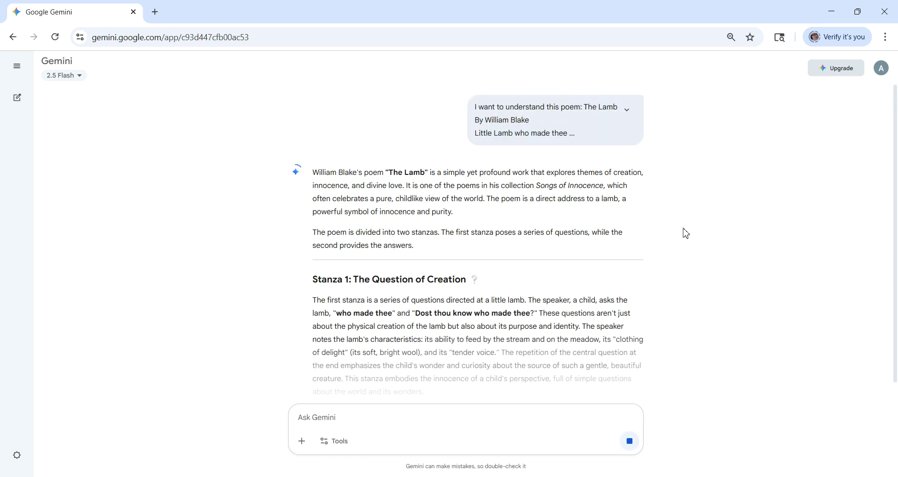
Read the stanza explanations and send the follow-up question "What do you mean by the divine answer?".
{"action": "scroll", "coordinate": [625, 234], "scroll_direction": "down", "scroll_amount": 3}
{"action": "scroll", "coordinate": [628, 237], "scroll_direction": "down", "scroll_amount": 2}
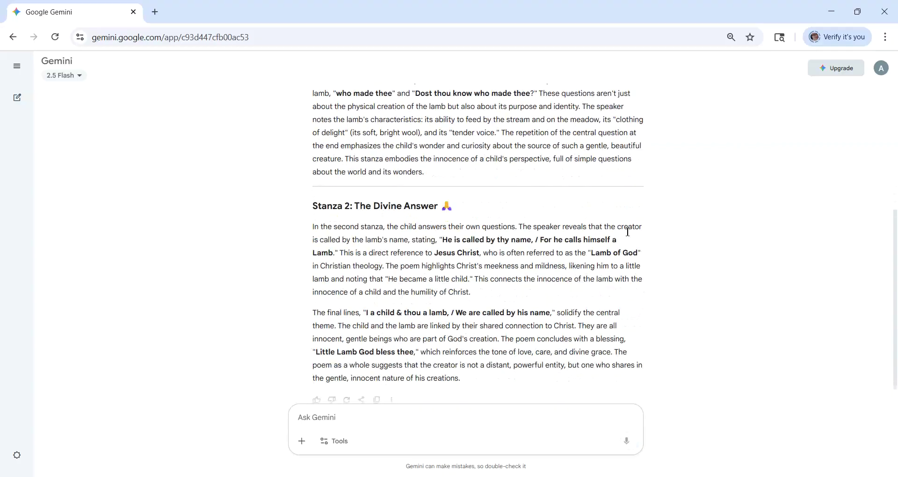
{"action": "scroll", "coordinate": [624, 232], "scroll_direction": "up", "scroll_amount": 5}
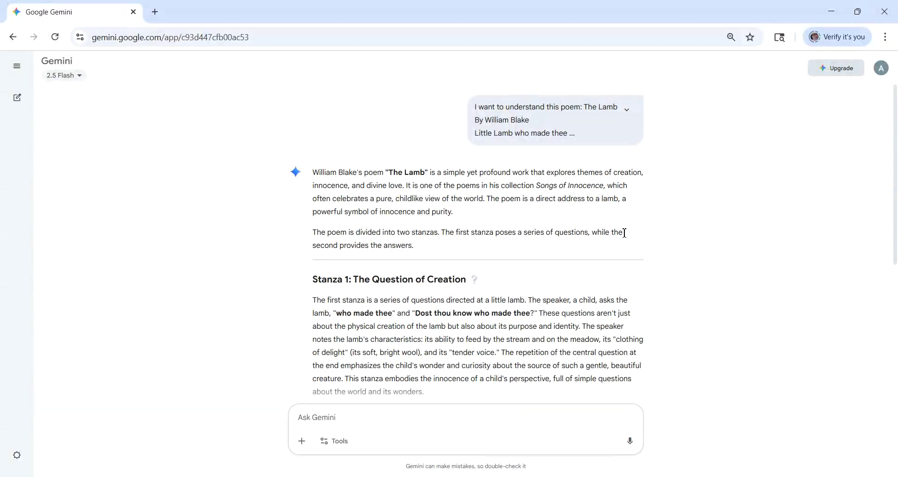
{"action": "scroll", "coordinate": [624, 234], "scroll_direction": "down", "scroll_amount": 4}
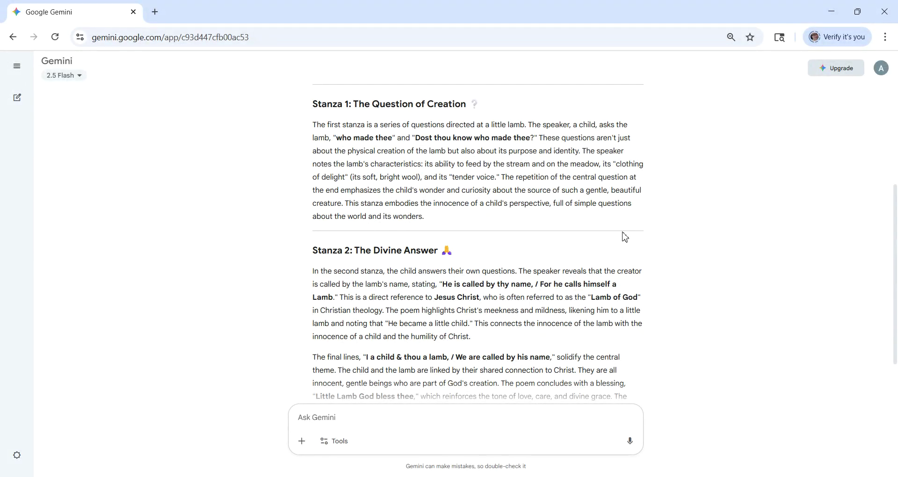
{"action": "scroll", "coordinate": [625, 237], "scroll_direction": "down", "scroll_amount": 2}
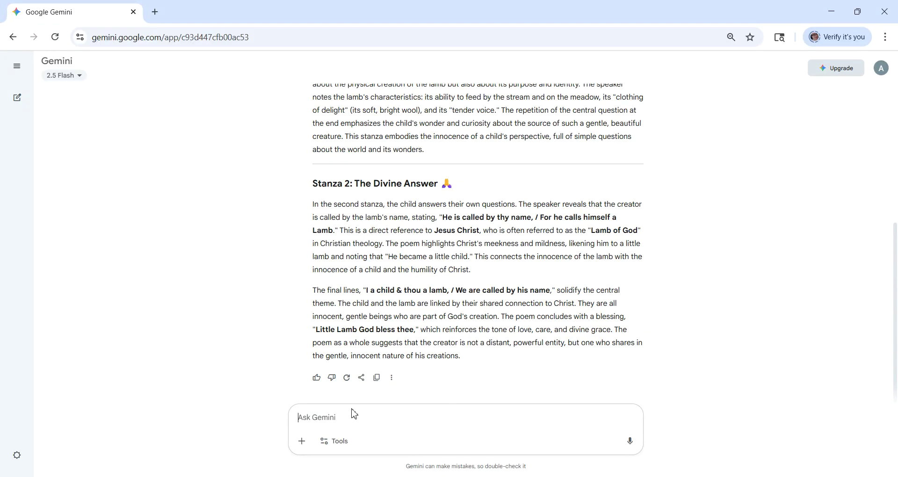
{"action": "type", "text": "What do you mean by th"}
{"action": "type", "text": "e diviine answer?"}
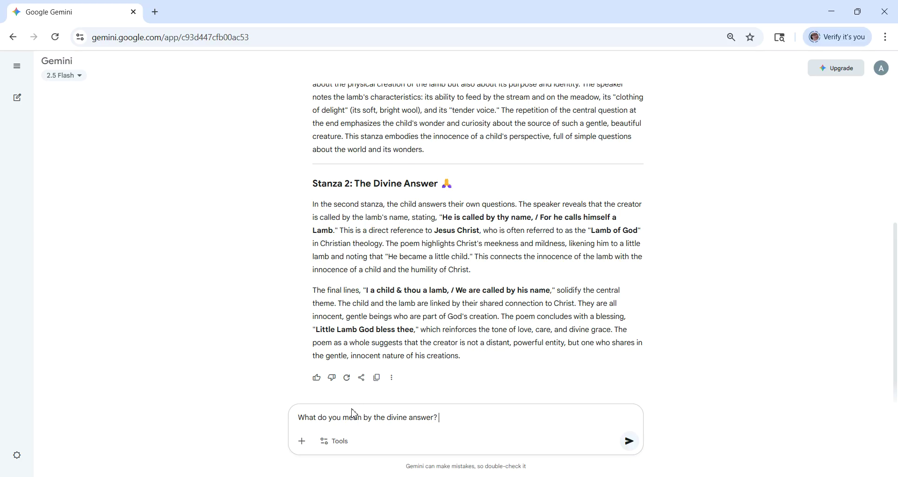
{"action": "key", "text": "Return"}
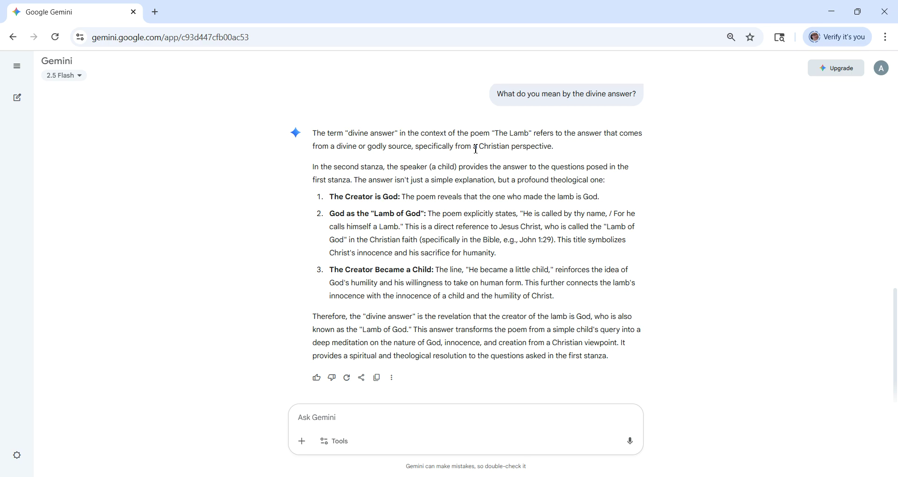
Send the follow-up prompt "Tell me more about the Christian perspective in the poem".
{"action": "left_click_drag", "start_coordinate": [481, 147], "coordinate": [560, 148]}
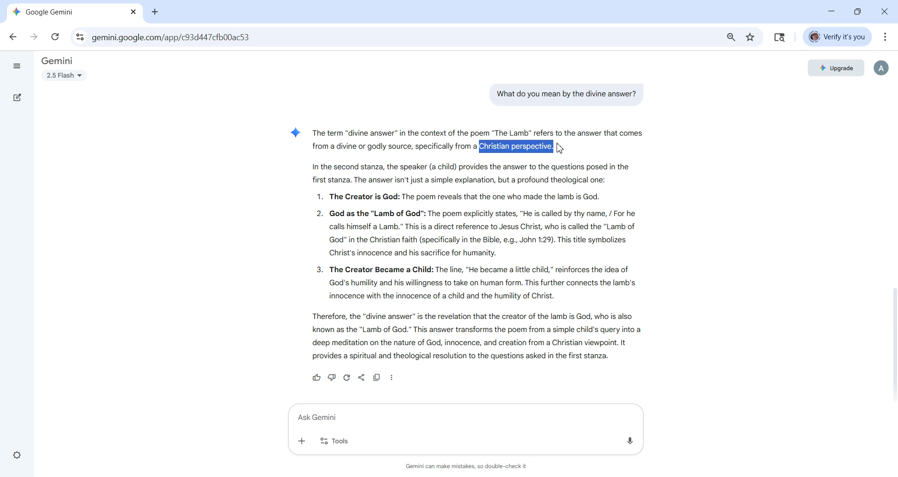
{"action": "left_click", "coordinate": [419, 413]}
{"action": "type", "text": "Tell me more about the"}
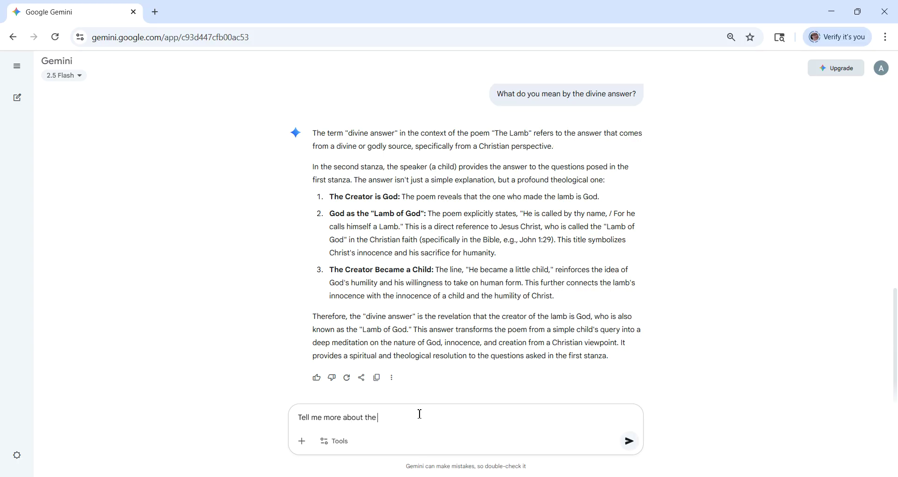
{"action": "type", "text": " Christian perspective in the poem"}
{"action": "key", "text": "Return"}
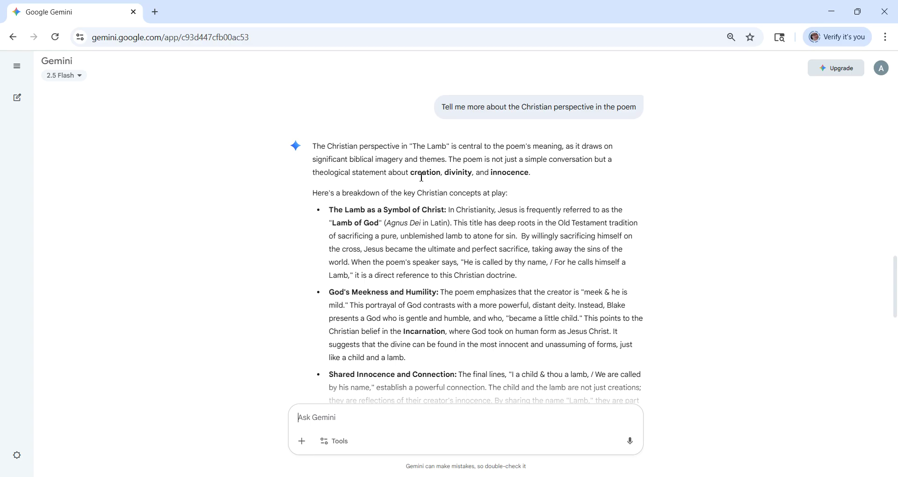
Review the answer on the poem's Christian perspective, its suggested video, and the earlier stanza explanations in the conversation.
{"action": "scroll", "coordinate": [596, 212], "scroll_direction": "down", "scroll_amount": 4}
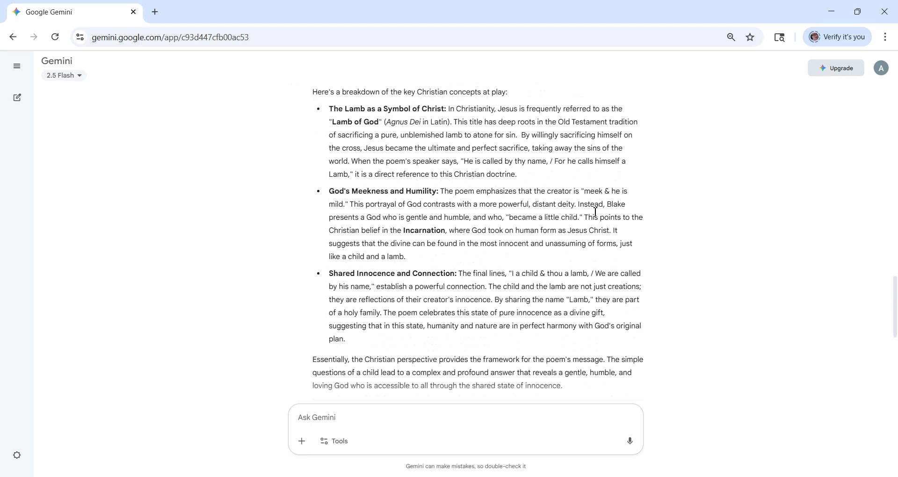
{"action": "scroll", "coordinate": [595, 211], "scroll_direction": "down", "scroll_amount": 3}
{"action": "scroll", "coordinate": [594, 212], "scroll_direction": "down", "scroll_amount": 2}
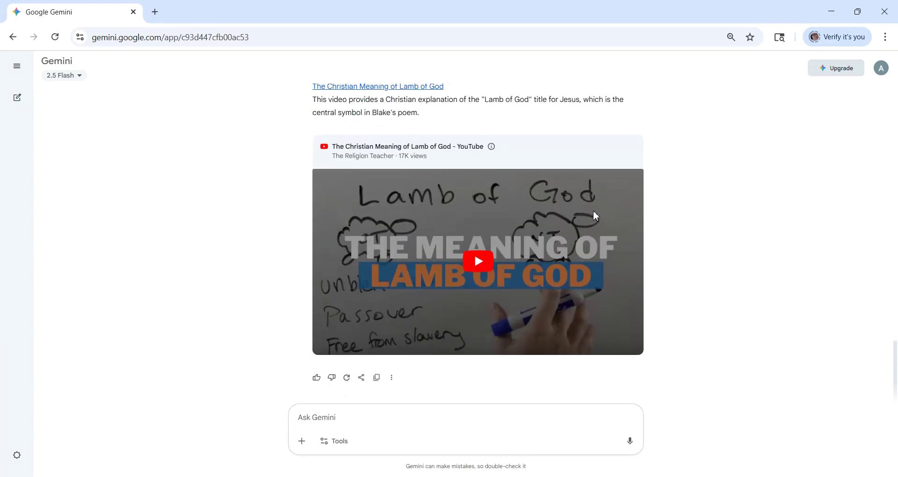
{"action": "scroll", "coordinate": [599, 269], "scroll_direction": "up", "scroll_amount": 1}
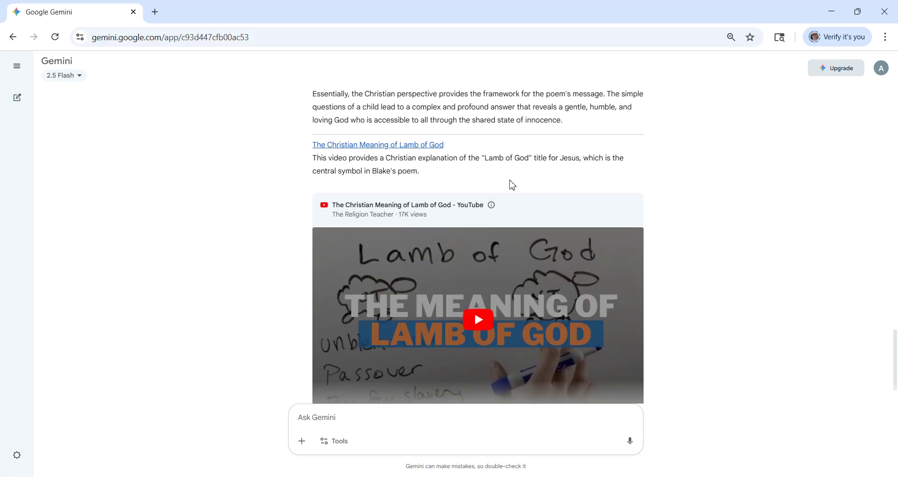
{"action": "scroll", "coordinate": [516, 328], "scroll_direction": "up", "scroll_amount": 1}
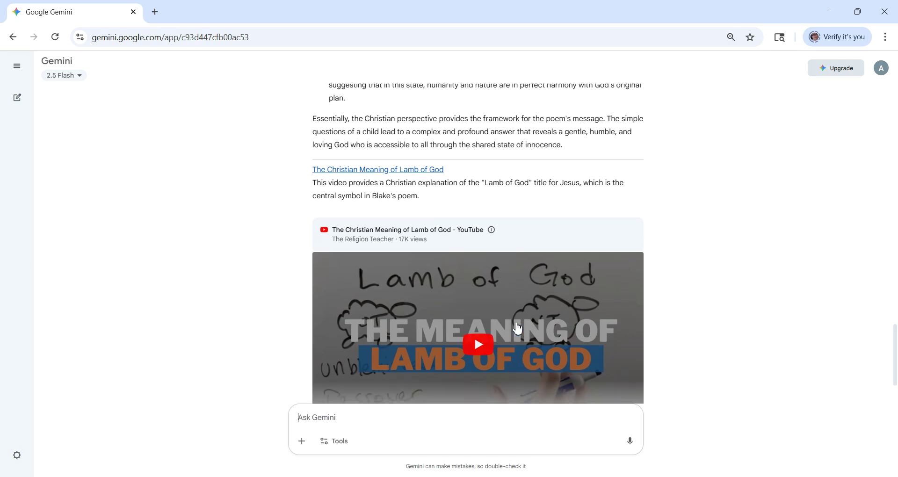
{"action": "scroll", "coordinate": [518, 328], "scroll_direction": "up", "scroll_amount": 15}
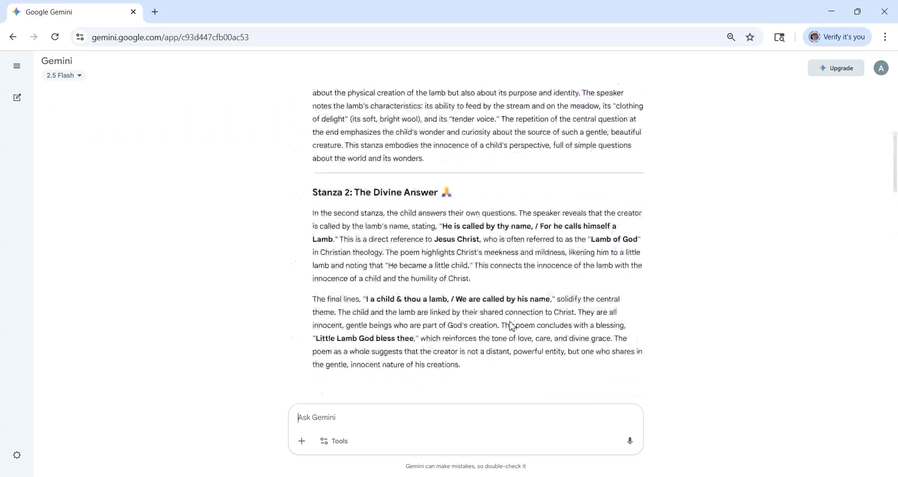
{"action": "scroll", "coordinate": [512, 326], "scroll_direction": "up", "scroll_amount": 5}
{"action": "scroll", "coordinate": [512, 326], "scroll_direction": "down", "scroll_amount": 20}
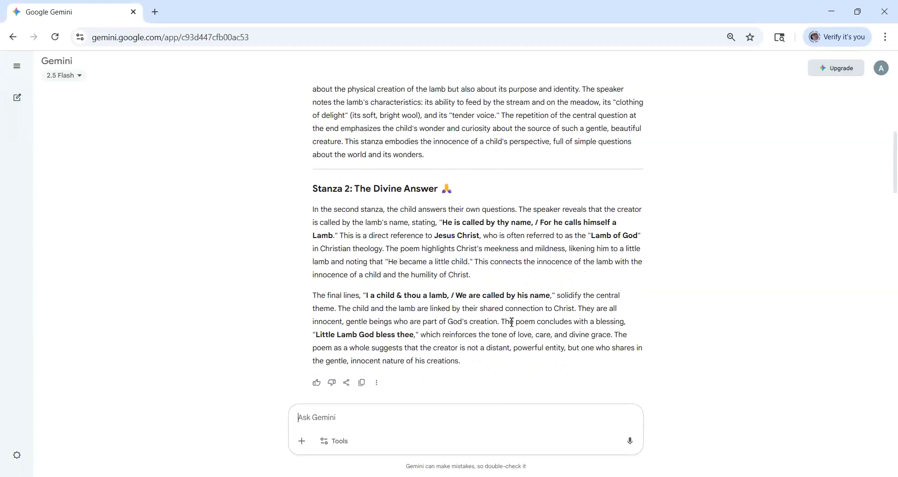
{"action": "scroll", "coordinate": [512, 322], "scroll_direction": "down", "scroll_amount": 15}
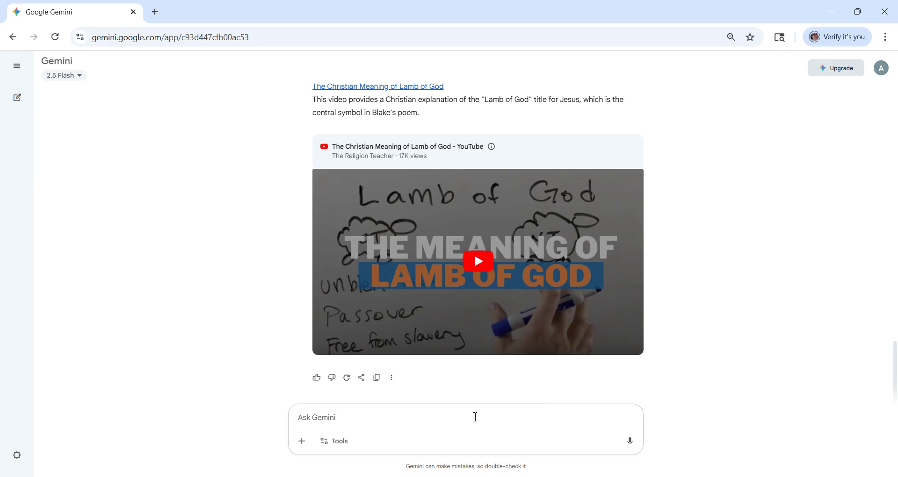
Send the question "What are some of the literary devices used in the poem?".
{"action": "type", "text": "What are some of the literary de"}
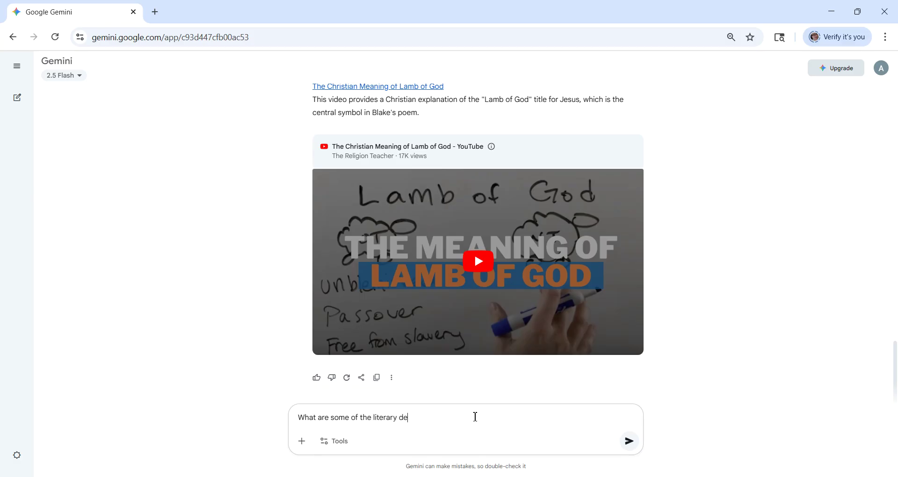
{"action": "type", "text": "vices used inthe d"}
{"action": "key", "text": "BackSpace"}
{"action": "key", "text": "BackSpace"}
{"action": "key", "text": "BackSpace"}
{"action": "key", "text": "BackSpace"}
{"action": "key", "text": "BackSpace"}
{"action": "type", "text": "the"}
{"action": "key", "text": "Return"}
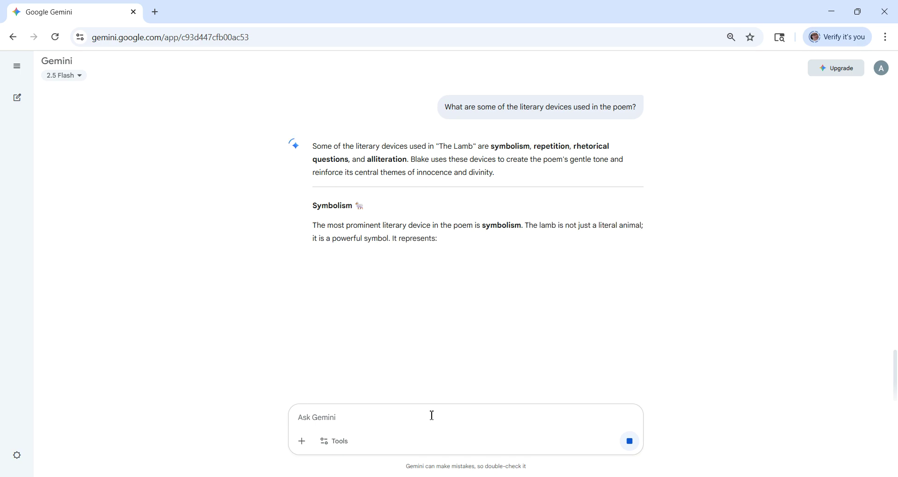
Stop the response being generated and send the prompt "Explain alliteration" instead.
{"action": "type", "text": "E"}
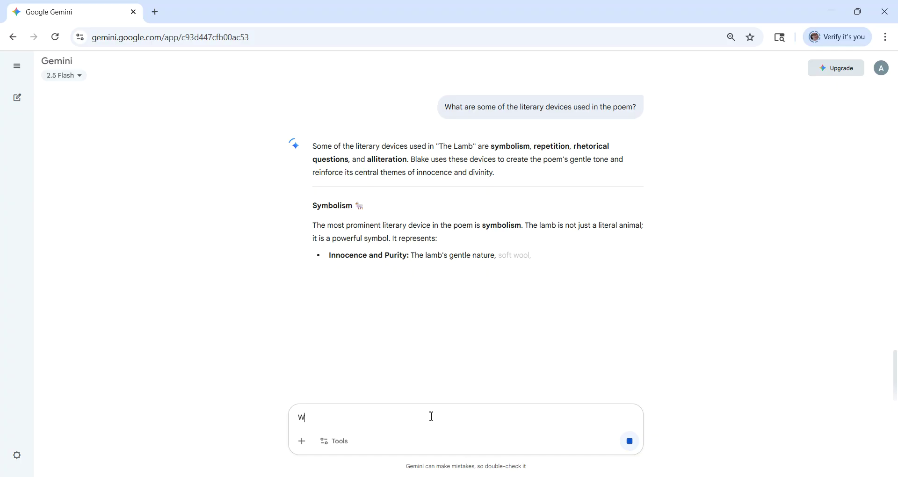
{"action": "type", "text": "xplain"}
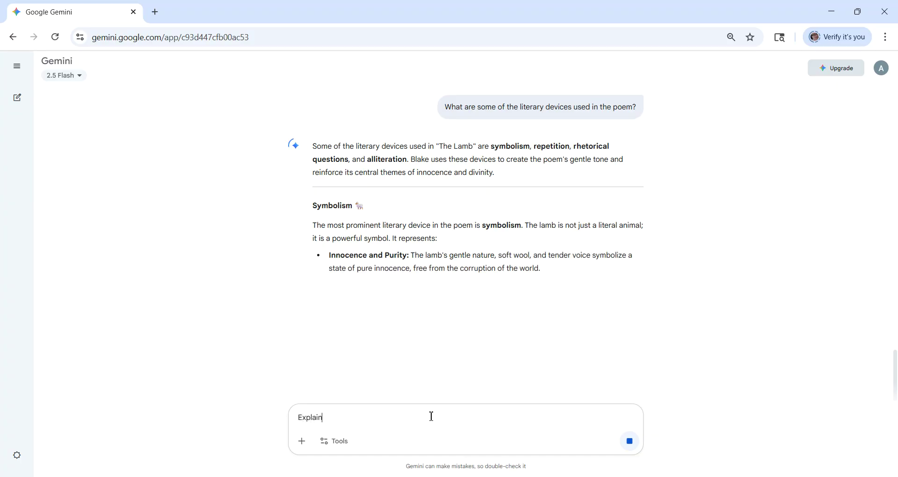
{"action": "type", "text": " alliteration"}
{"action": "key", "text": "Escape"}
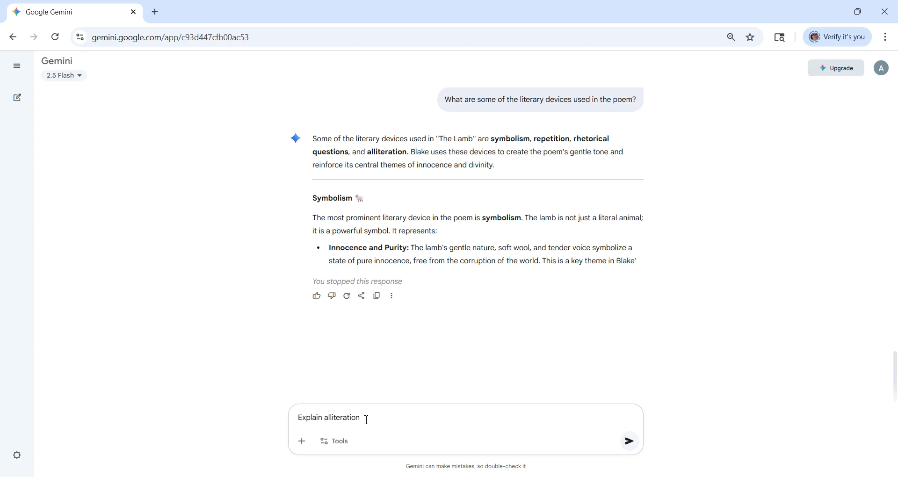
{"action": "key", "text": "Return"}
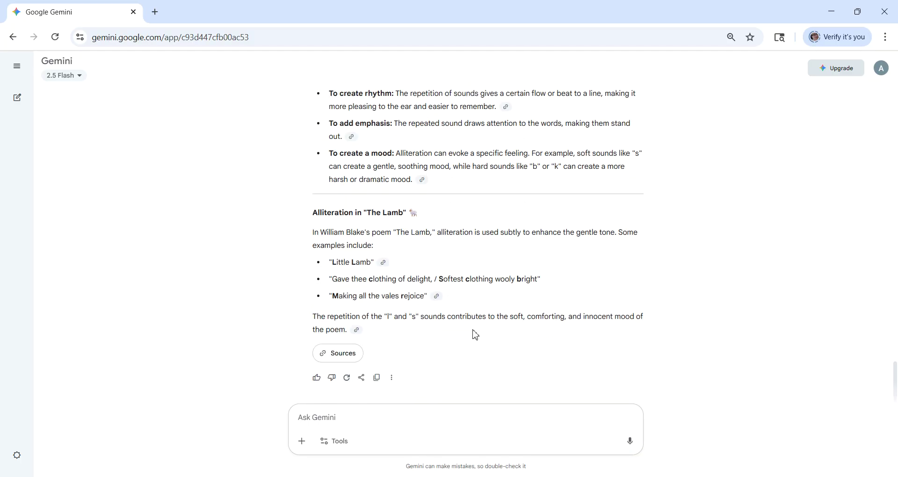
Copy the earlier question "What are some of the literary devices used in the poem" from the conversation and send it again.
{"action": "scroll", "coordinate": [476, 335], "scroll_direction": "up", "scroll_amount": 10}
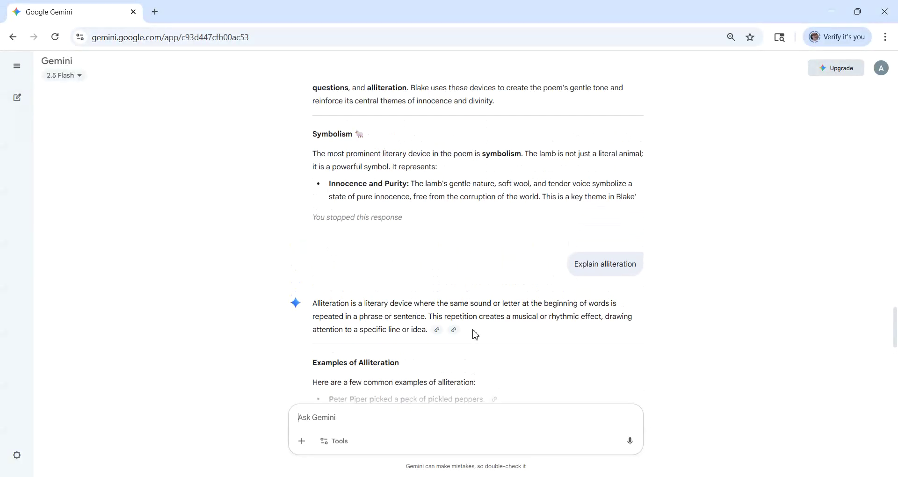
{"action": "scroll", "coordinate": [476, 335], "scroll_direction": "up", "scroll_amount": 3}
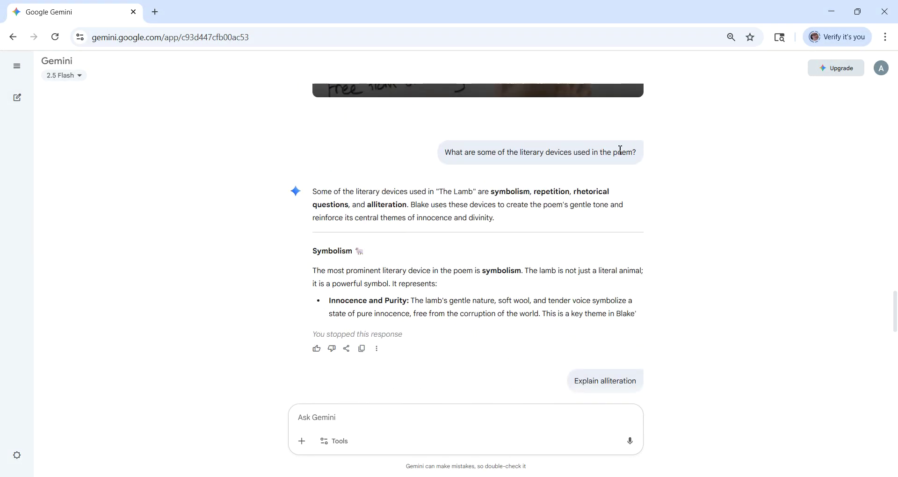
{"action": "left_click_drag", "start_coordinate": [634, 153], "coordinate": [440, 160]}
{"action": "key", "text": "ctrl+c"}
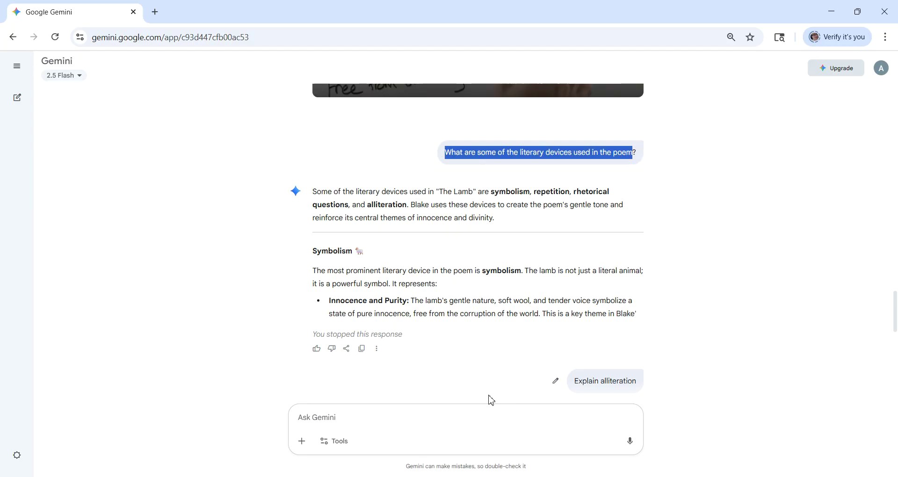
{"action": "left_click", "coordinate": [459, 430]}
{"action": "key", "text": "ctrl+v"}
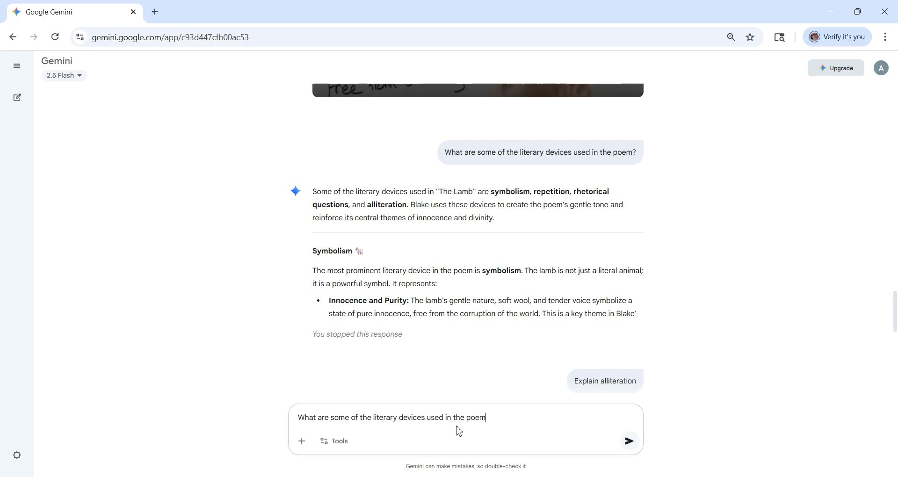
{"action": "key", "text": "Return"}
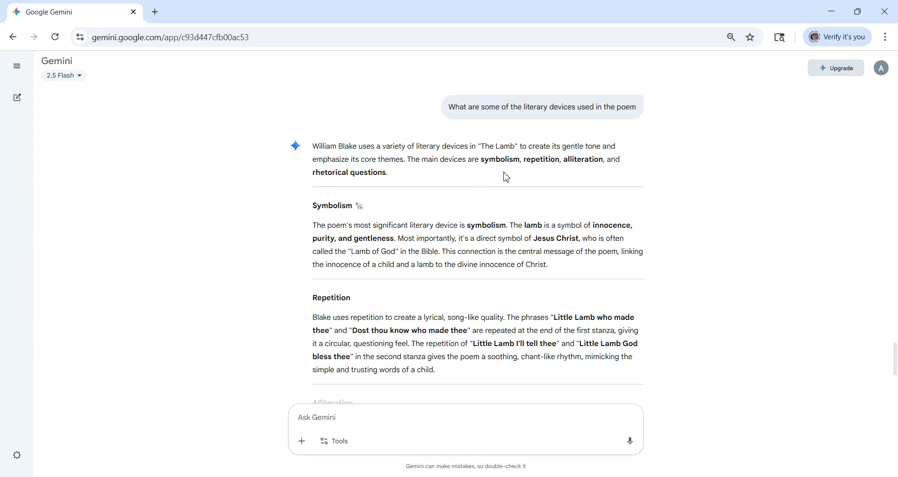
Review the answer on the poem's literary devices and compare it with the earlier alliteration explanation in the conversation.
{"action": "scroll", "coordinate": [510, 220], "scroll_direction": "down", "scroll_amount": 5}
{"action": "scroll", "coordinate": [512, 223], "scroll_direction": "down", "scroll_amount": 1}
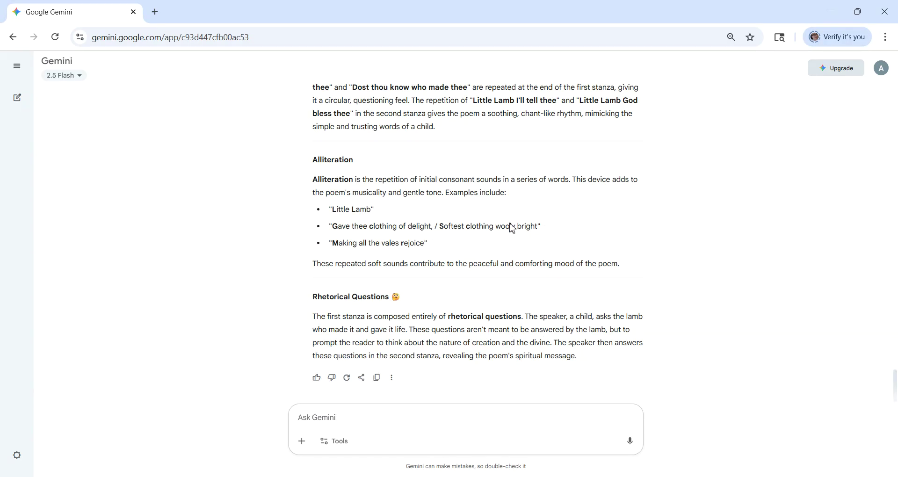
{"action": "scroll", "coordinate": [513, 228], "scroll_direction": "up", "scroll_amount": 6}
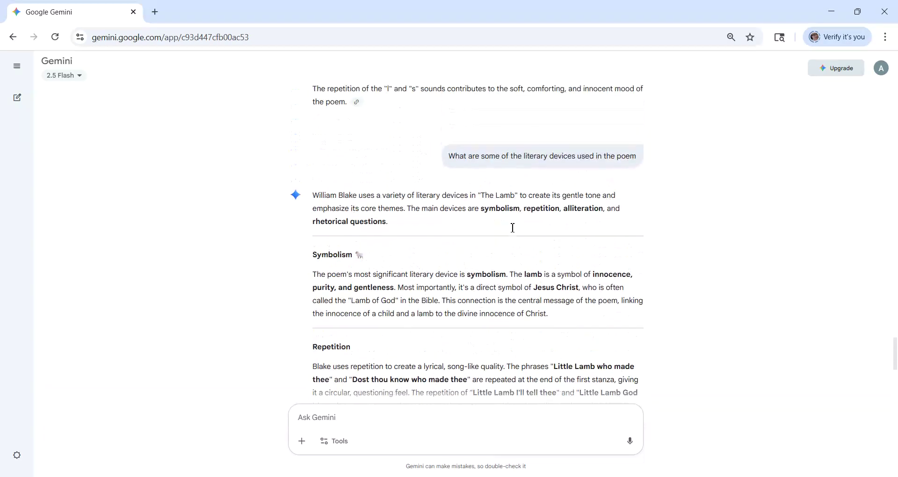
{"action": "scroll", "coordinate": [514, 233], "scroll_direction": "up", "scroll_amount": 17}
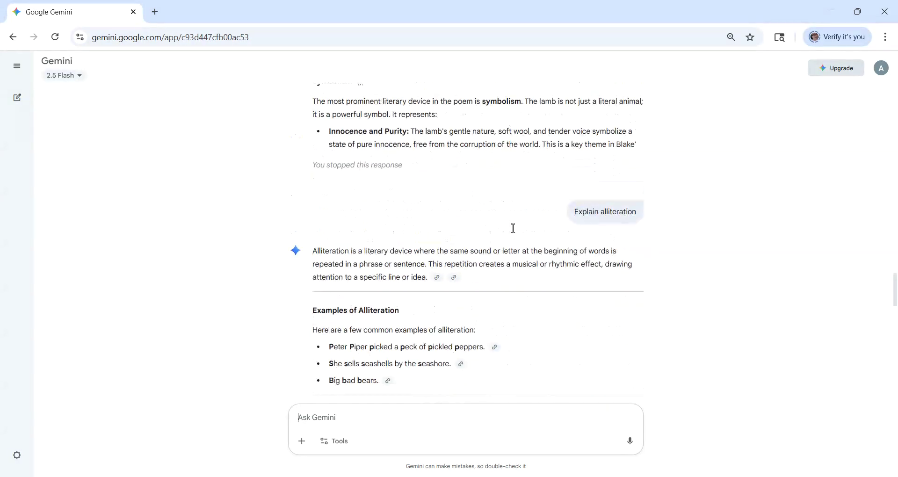
{"action": "scroll", "coordinate": [513, 233], "scroll_direction": "down", "scroll_amount": 20}
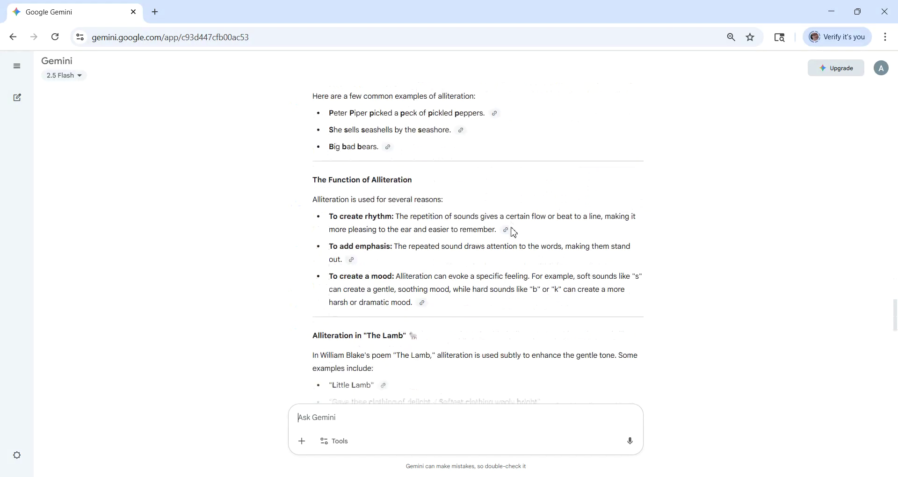
{"action": "scroll", "coordinate": [514, 233], "scroll_direction": "down", "scroll_amount": 1}
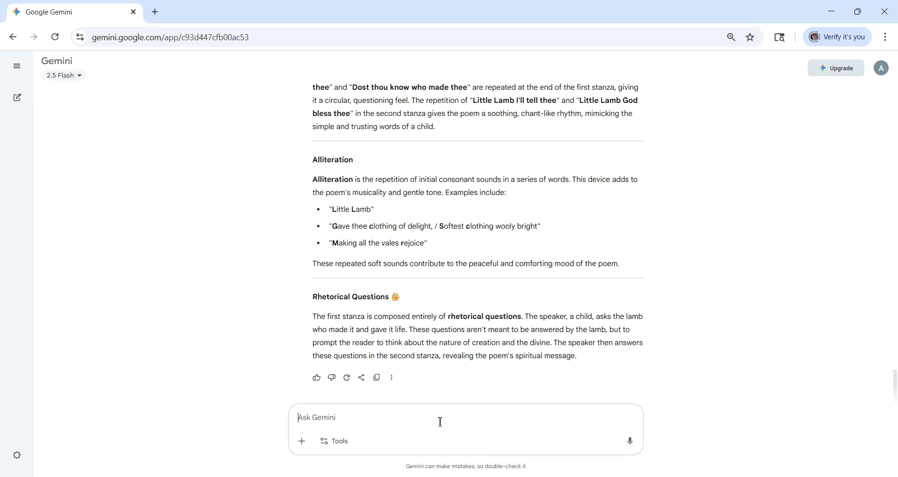
Send the prompt "I need to find some scholarly sources that deal with the poem".
{"action": "type", "text": "I need to find so"}
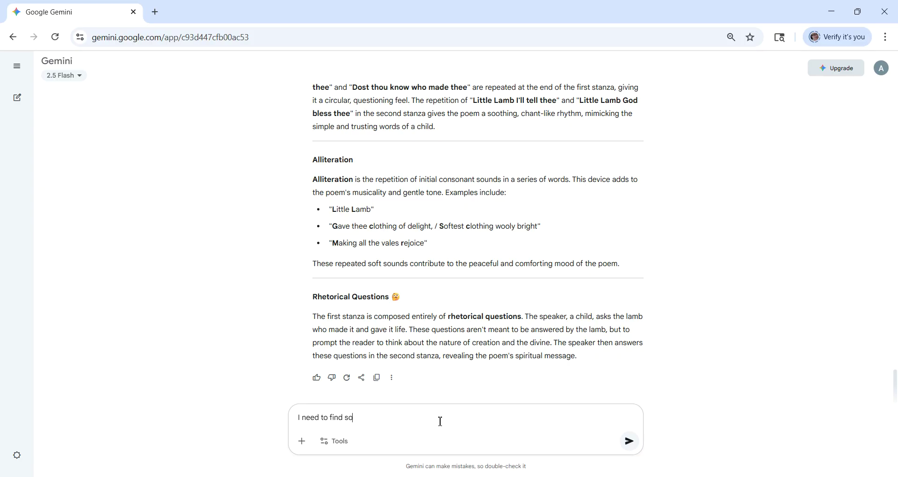
{"action": "type", "text": "me scholarly soc"}
{"action": "type", "text": "ures"}
{"action": "type", "text": "rces that deal with the po"}
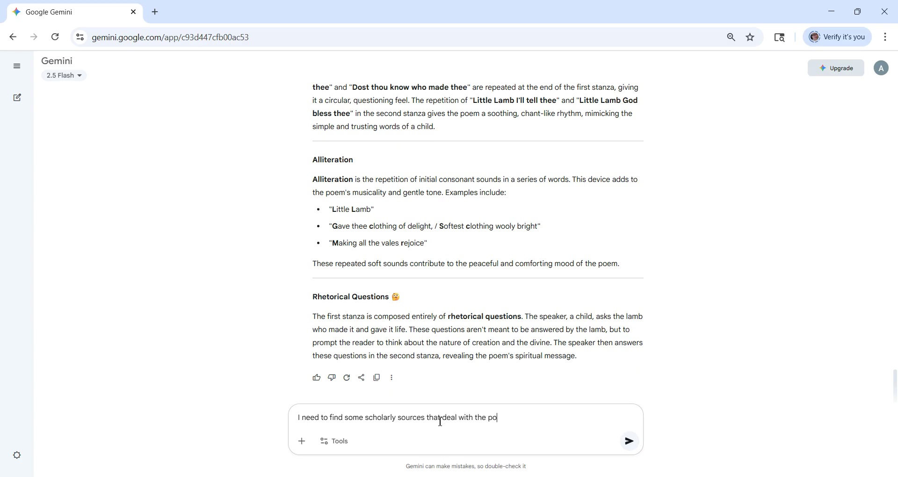
{"action": "type", "text": "em"}
{"action": "key", "text": "Return"}
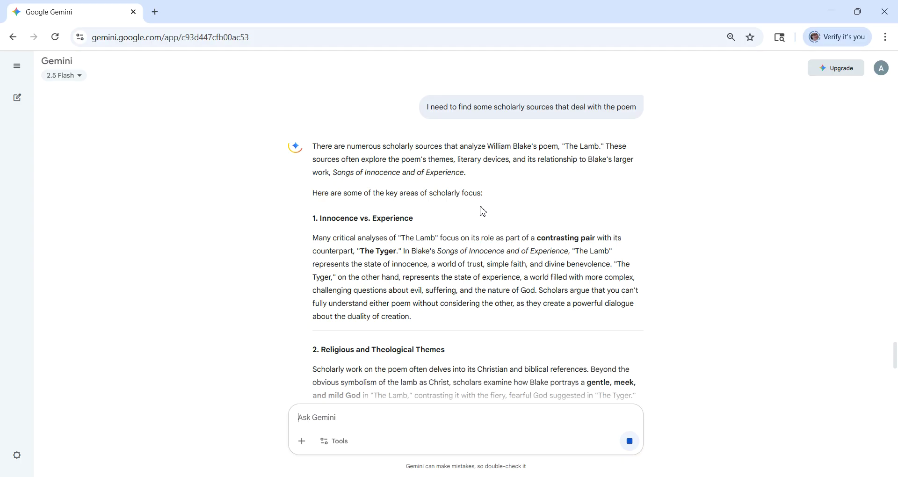
Review the answer on scholarly sources and the whole conversation back to the first prompt about the poem.
{"action": "scroll", "coordinate": [483, 212], "scroll_direction": "down", "scroll_amount": 9}
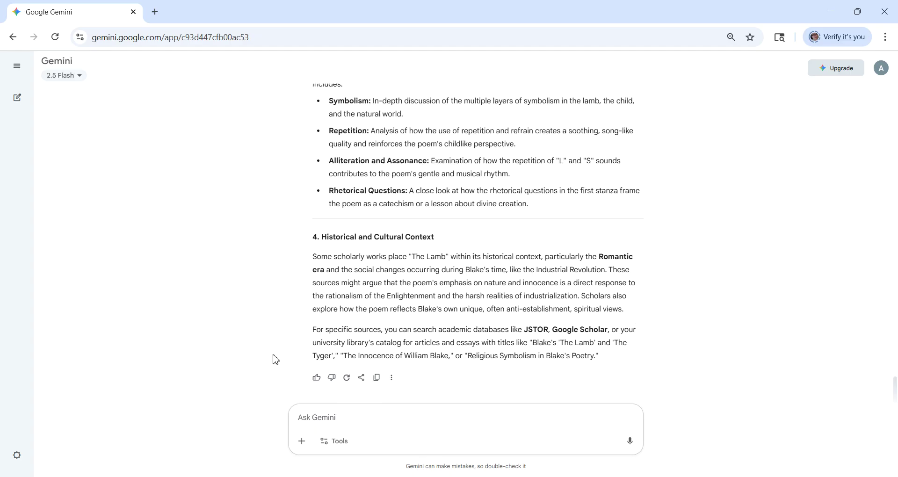
{"action": "scroll", "coordinate": [523, 375], "scroll_direction": "up", "scroll_amount": 10}
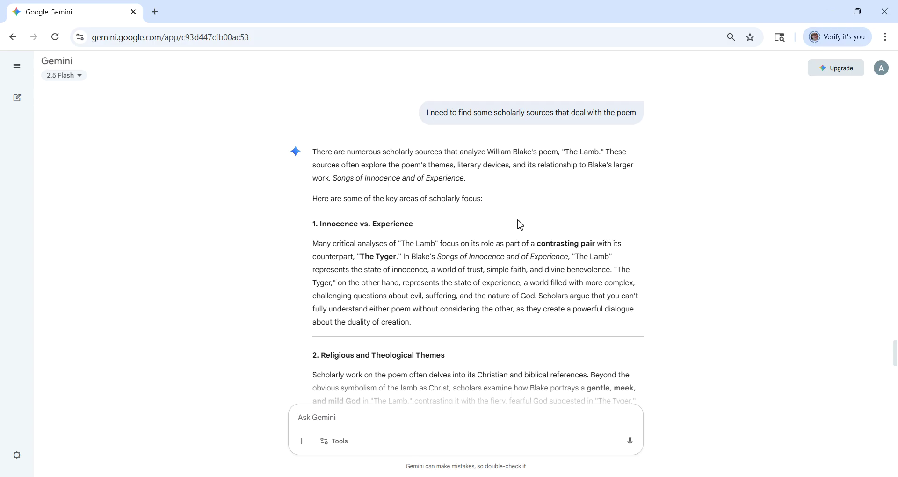
{"action": "scroll", "coordinate": [529, 223], "scroll_direction": "down", "scroll_amount": 7}
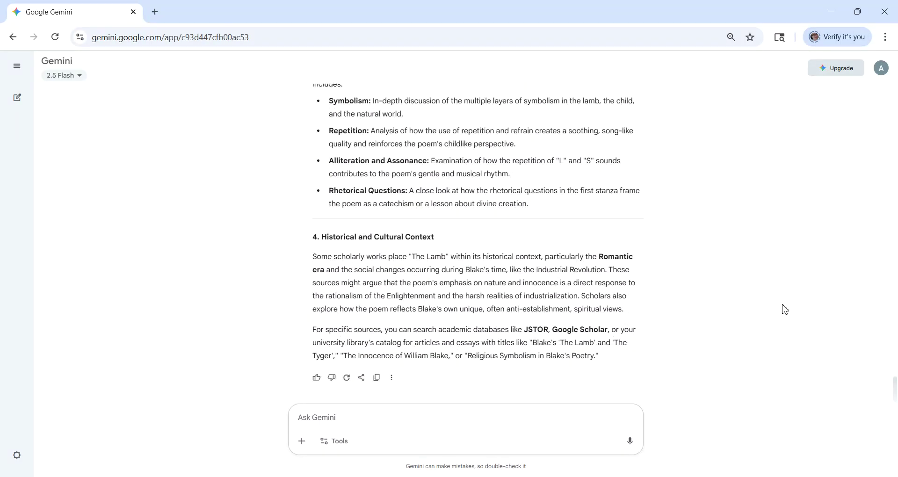
{"action": "scroll", "coordinate": [785, 310], "scroll_direction": "up", "scroll_amount": 20}
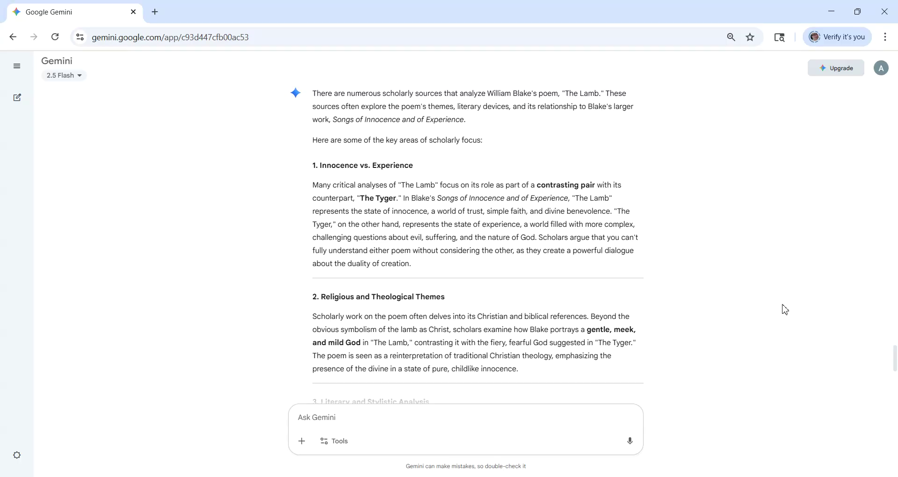
{"action": "scroll", "coordinate": [785, 310], "scroll_direction": "up", "scroll_amount": 15}
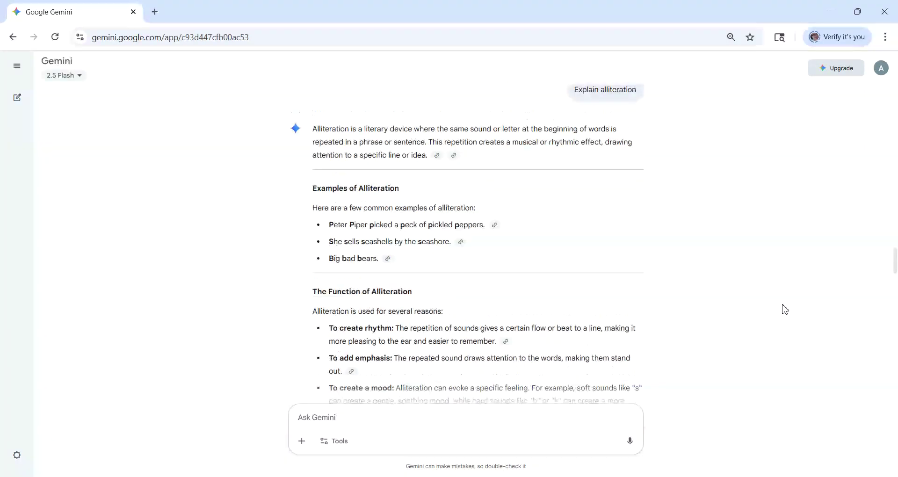
{"action": "scroll", "coordinate": [785, 310], "scroll_direction": "up", "scroll_amount": 20}
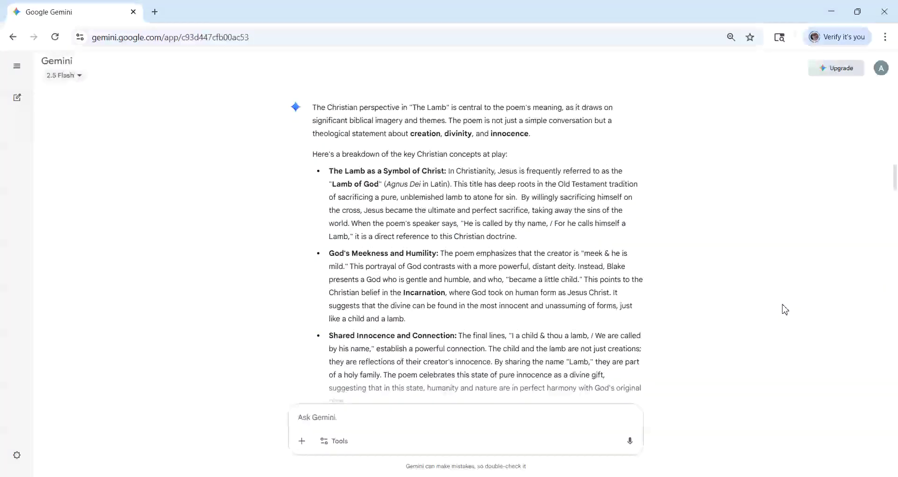
{"action": "scroll", "coordinate": [785, 310], "scroll_direction": "up", "scroll_amount": 5}
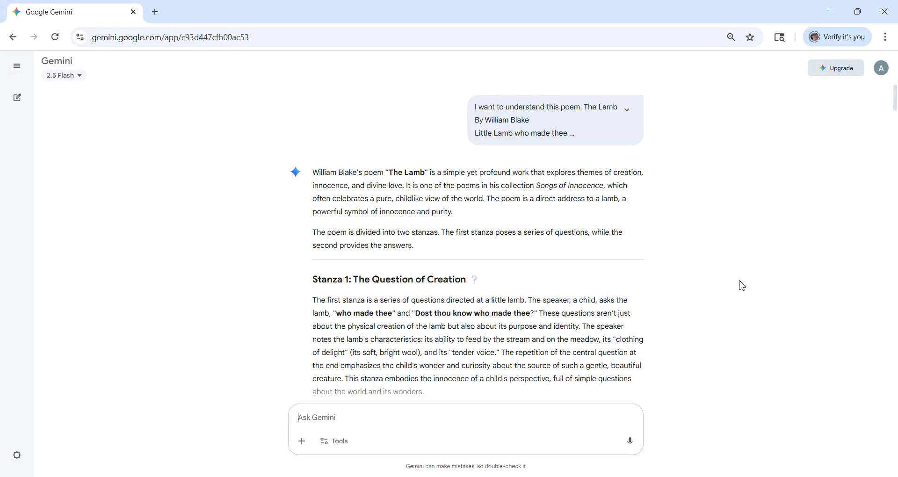
{"action": "scroll", "coordinate": [729, 284], "scroll_direction": "down", "scroll_amount": 10}
{"action": "scroll", "coordinate": [728, 283], "scroll_direction": "down", "scroll_amount": 15}
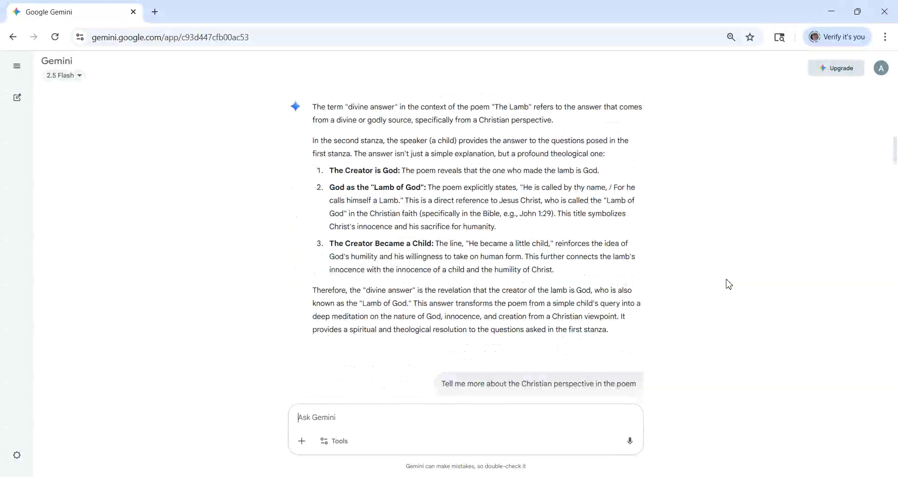
{"action": "scroll", "coordinate": [728, 284], "scroll_direction": "down", "scroll_amount": 15}
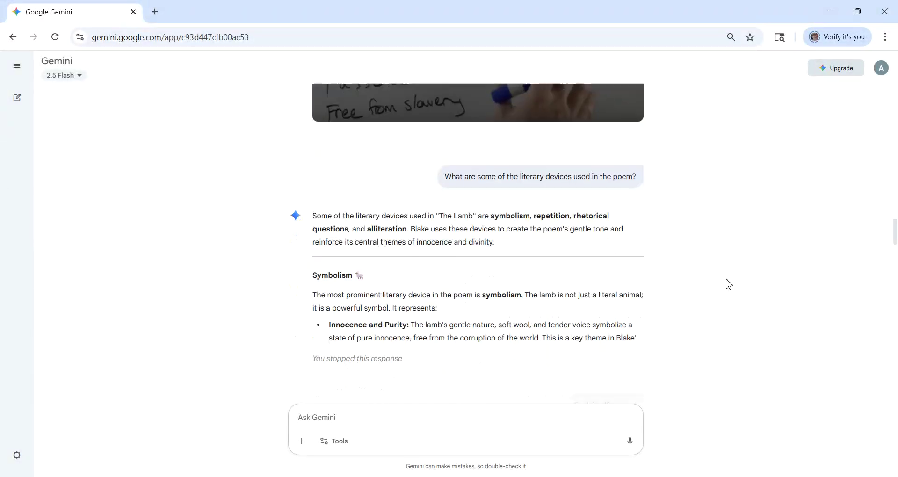
{"action": "scroll", "coordinate": [729, 283], "scroll_direction": "down", "scroll_amount": 12}
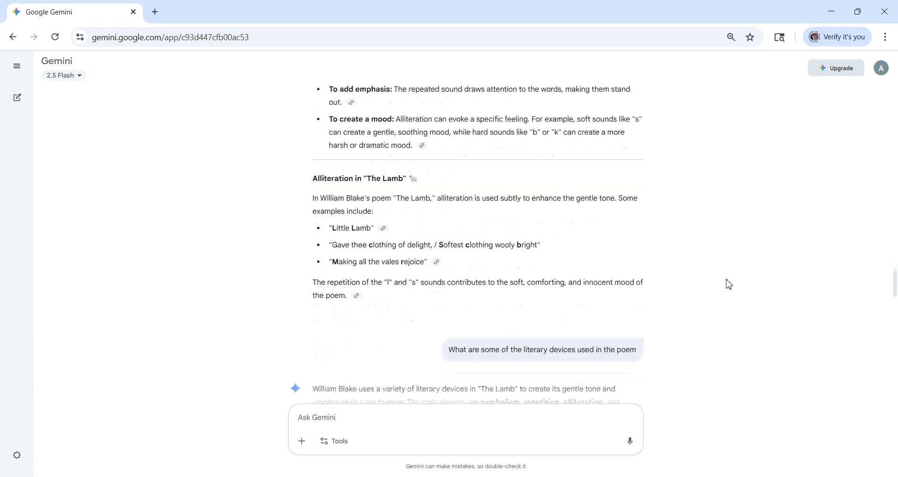
{"action": "scroll", "coordinate": [728, 283], "scroll_direction": "down", "scroll_amount": 20}
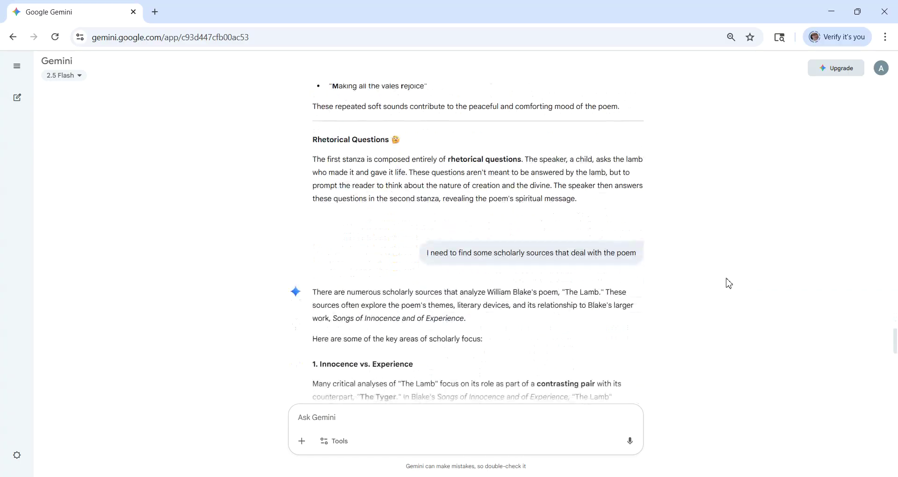